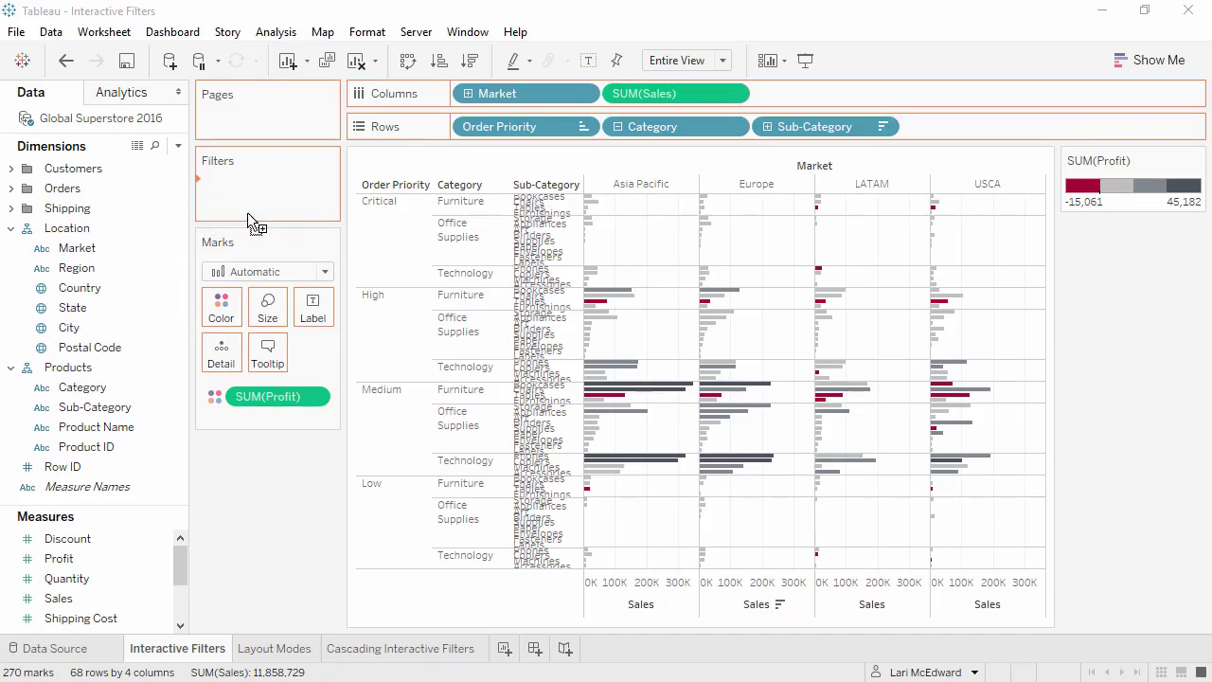
Filter the Interactive Filters sheet by Category, keeping only Furniture and Technology
left_click(427, 224)
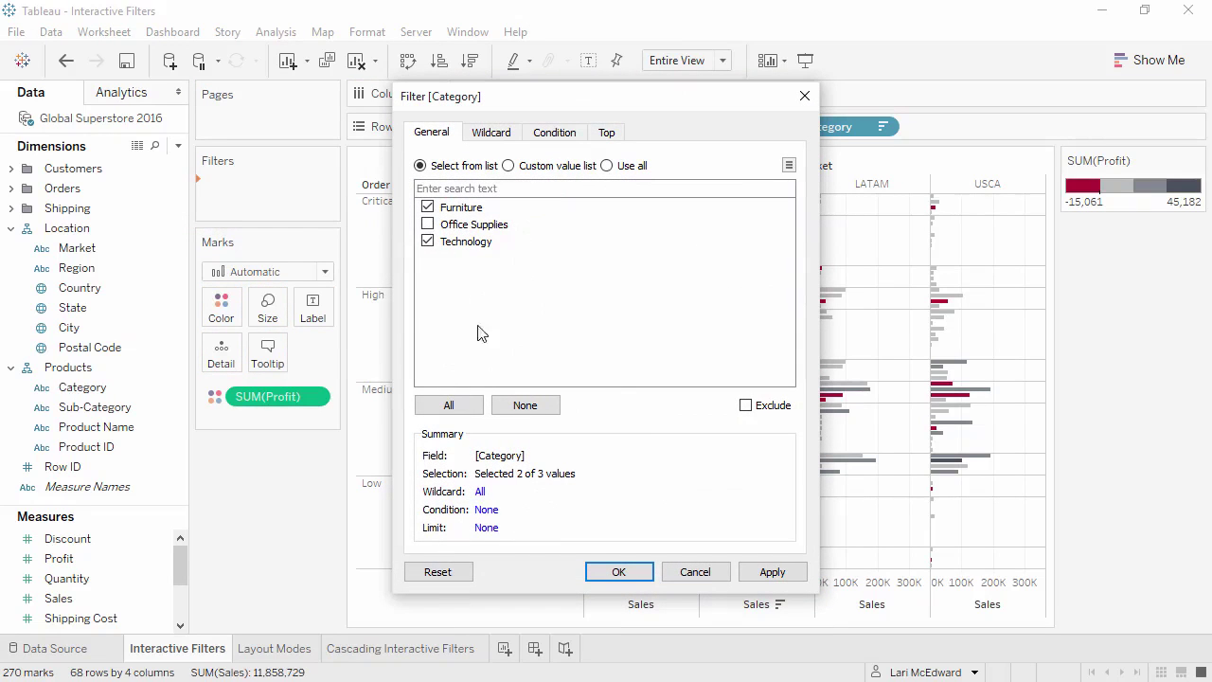
left_click(602, 571)
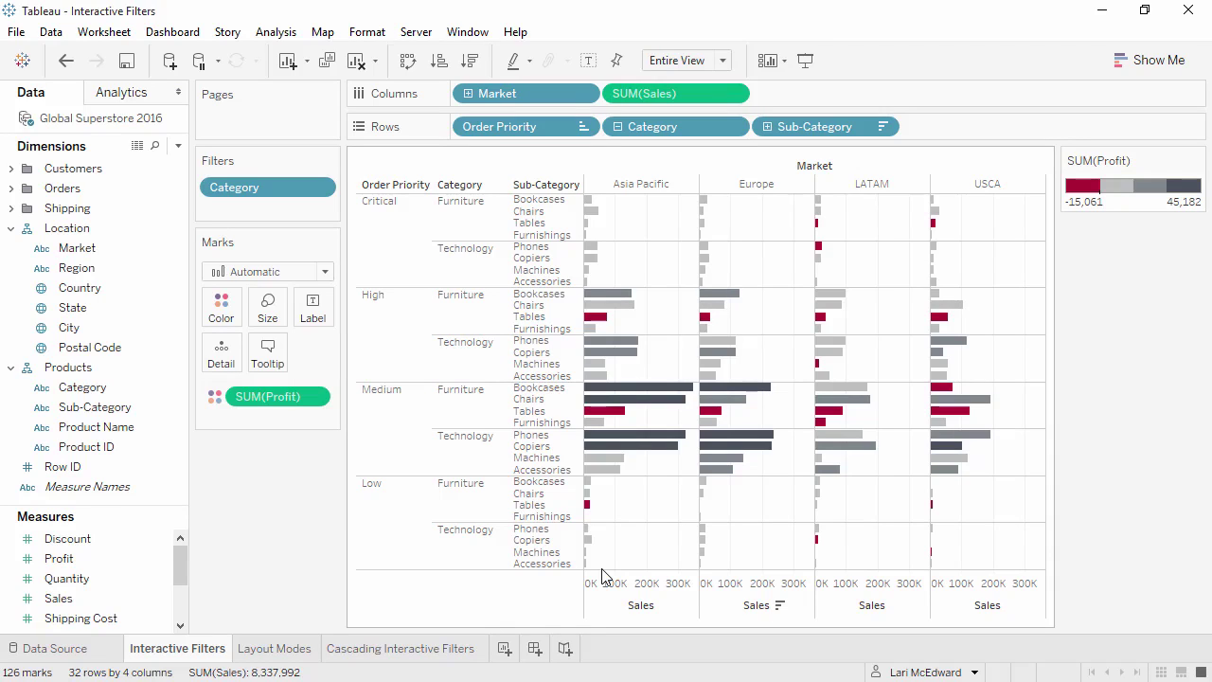
Show an interactive filter for Sub-Category and look through its worksheet scope, customization and display options
left_click(149, 412)
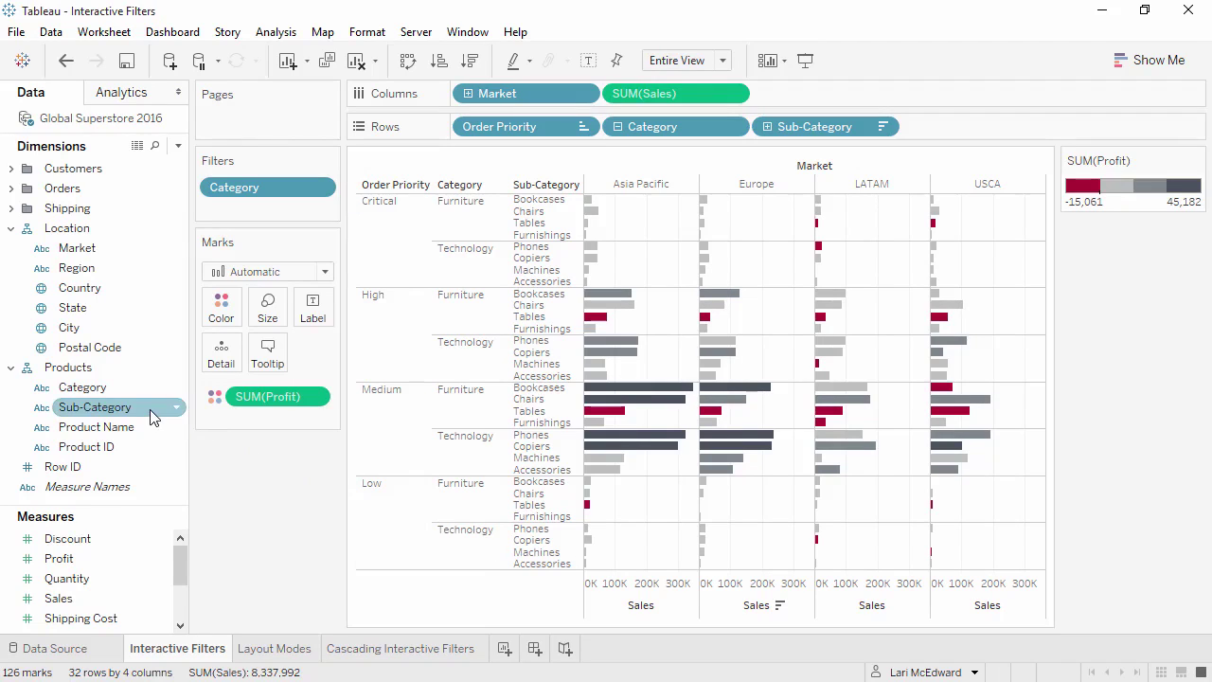
right_click(152, 417)
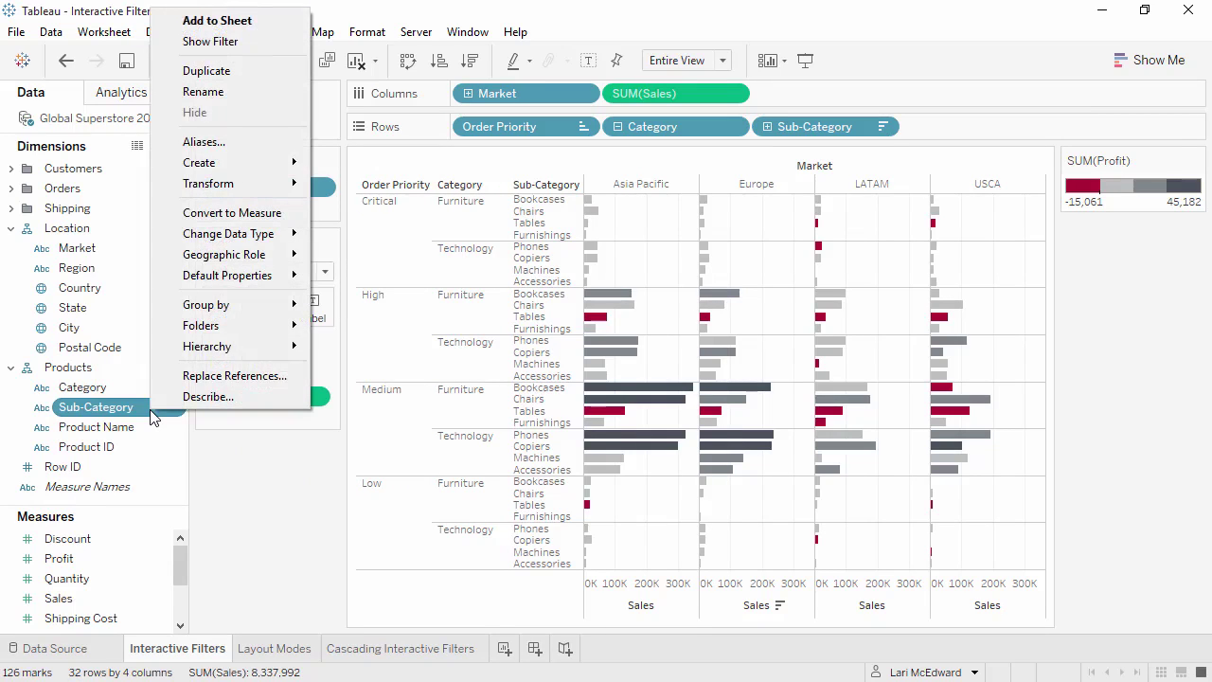
left_click(206, 41)
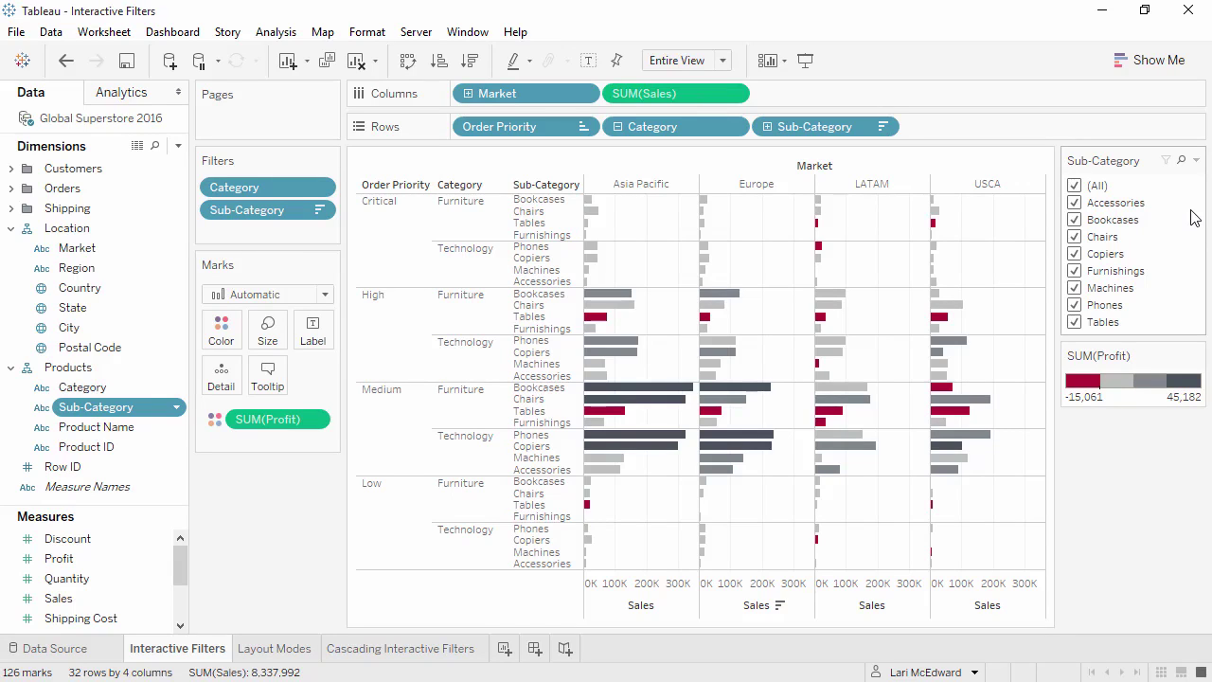
left_click(1197, 161)
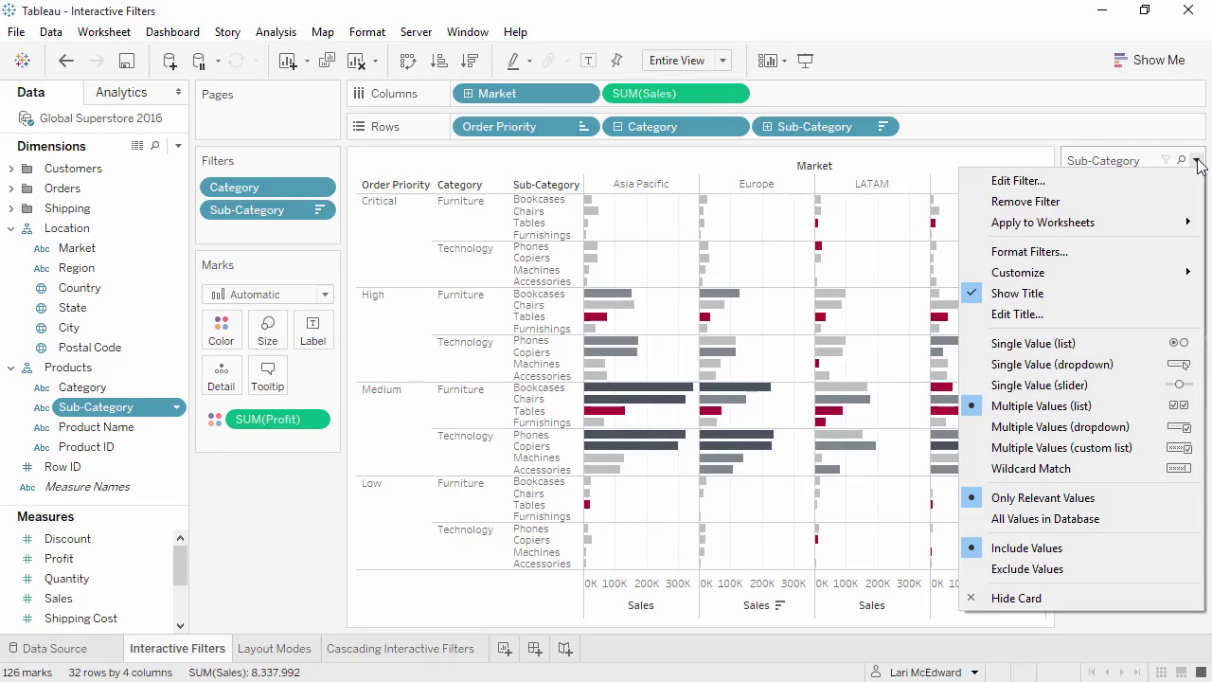
mouse_move(1173, 224)
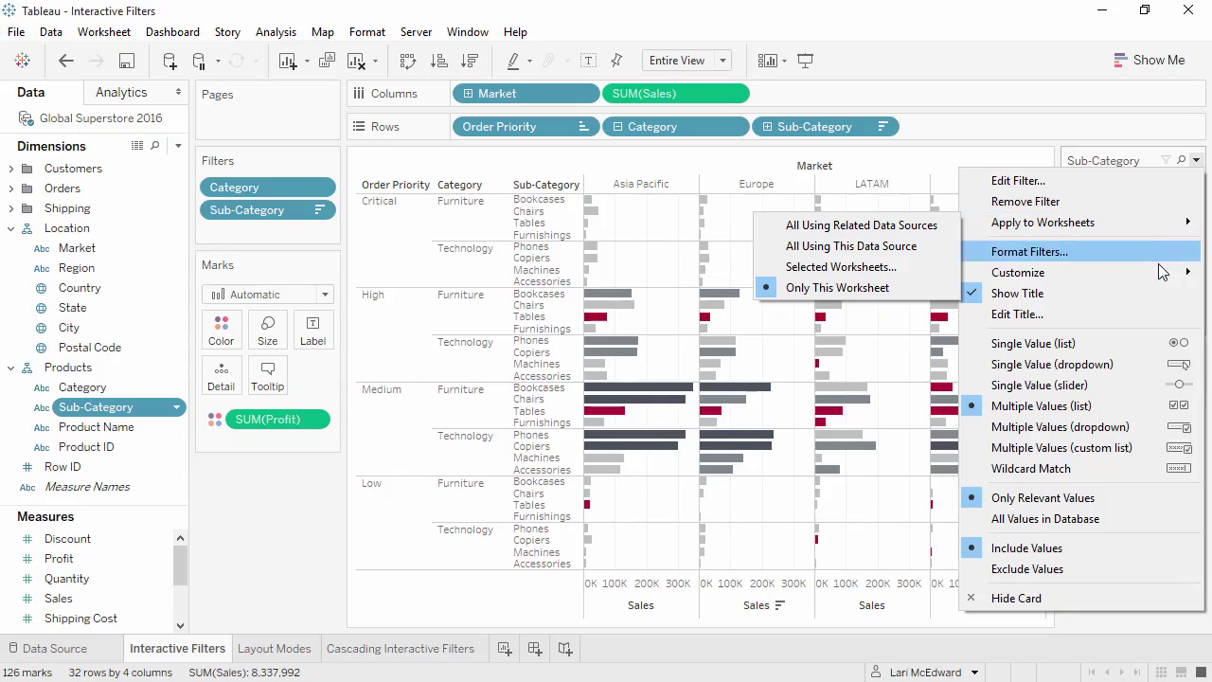
mouse_move(1161, 276)
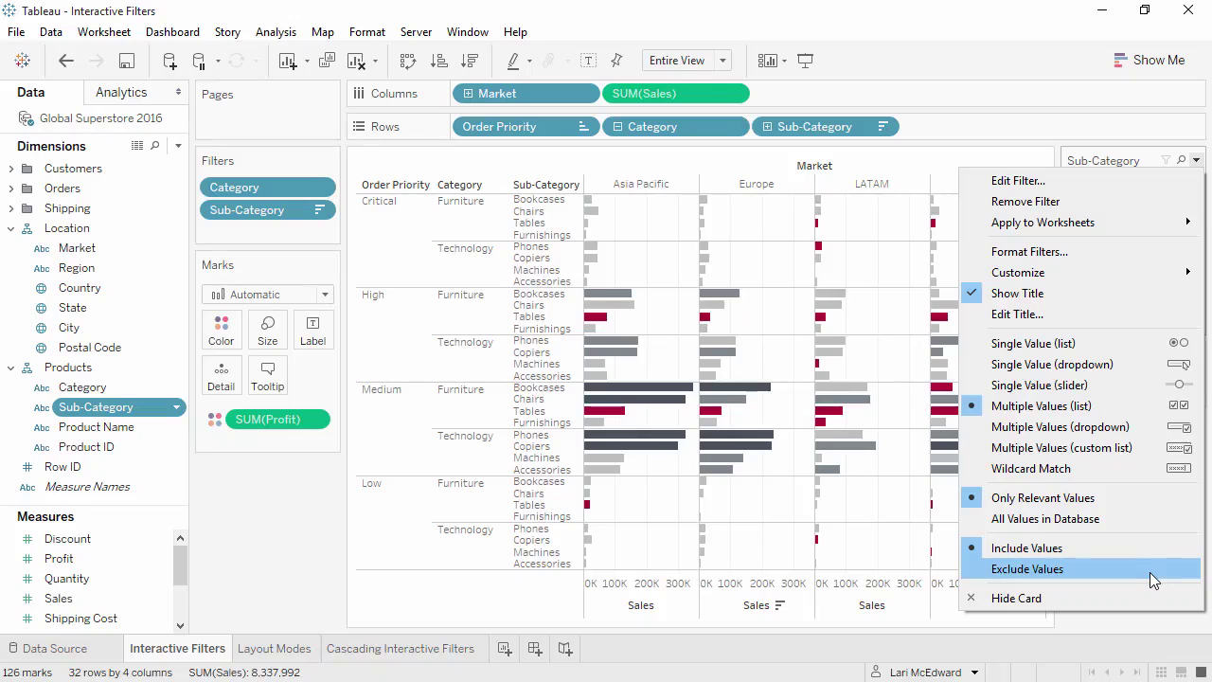
On the Layout Modes sheet, change the Market filter's display mode to Wildcard Match
left_click(286, 650)
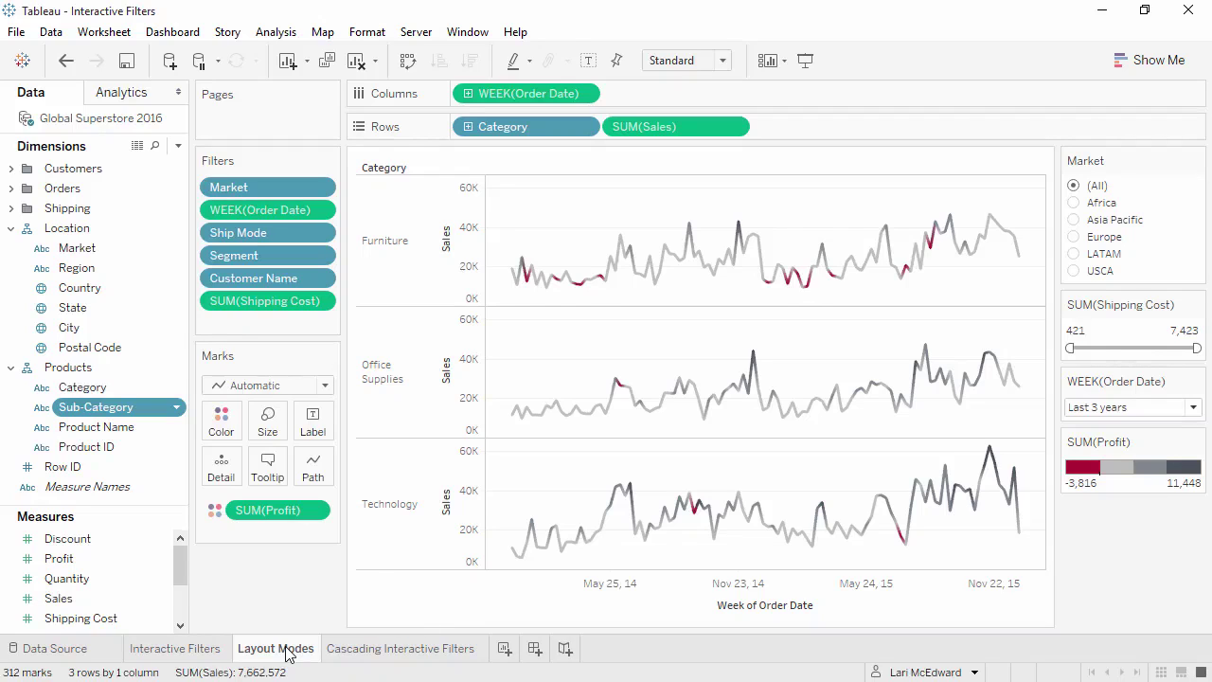
mouse_move(1173, 167)
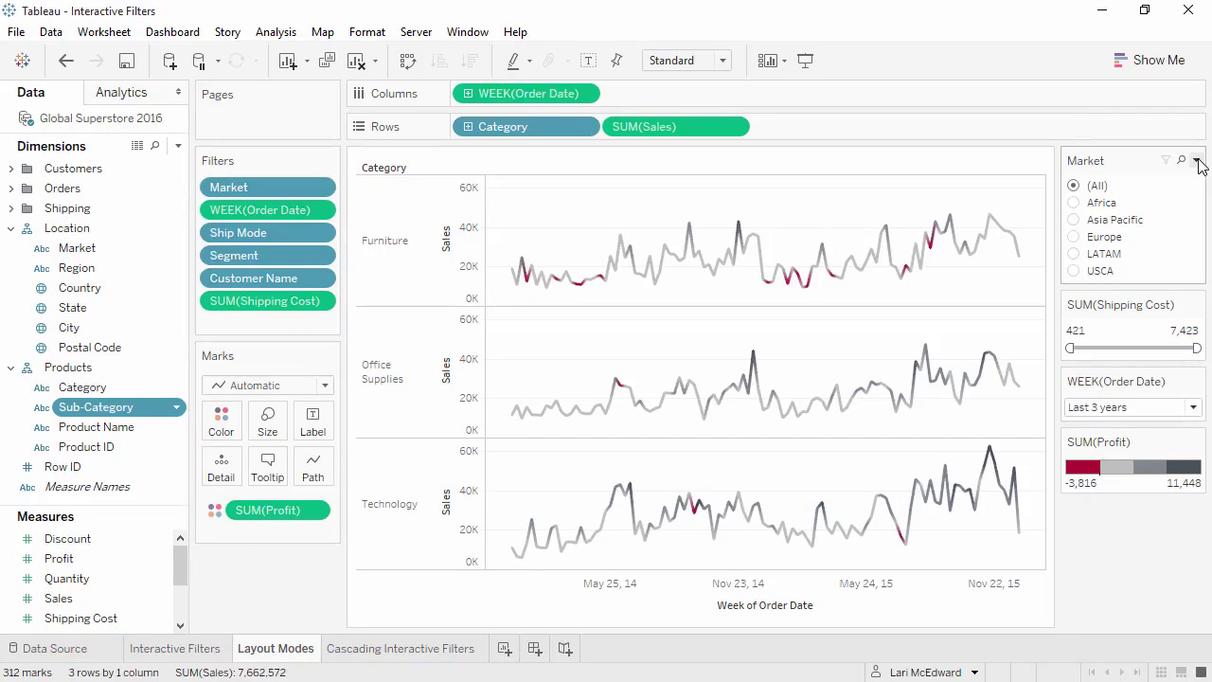
left_click(1199, 161)
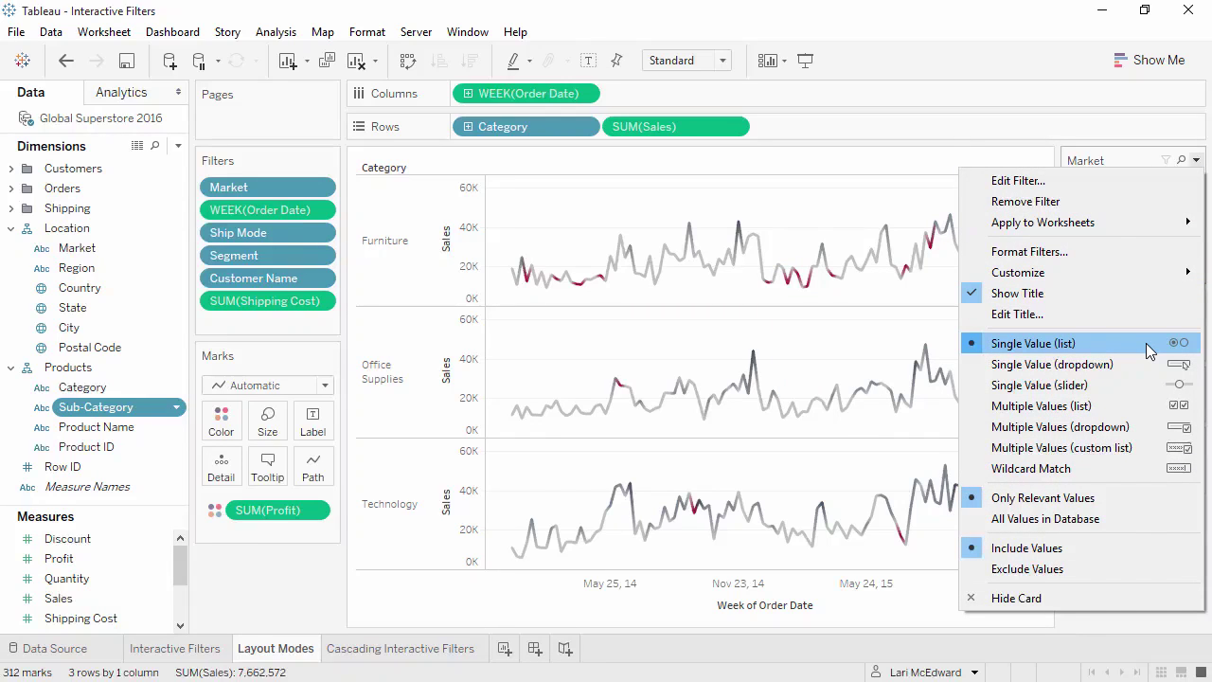
left_click(1145, 469)
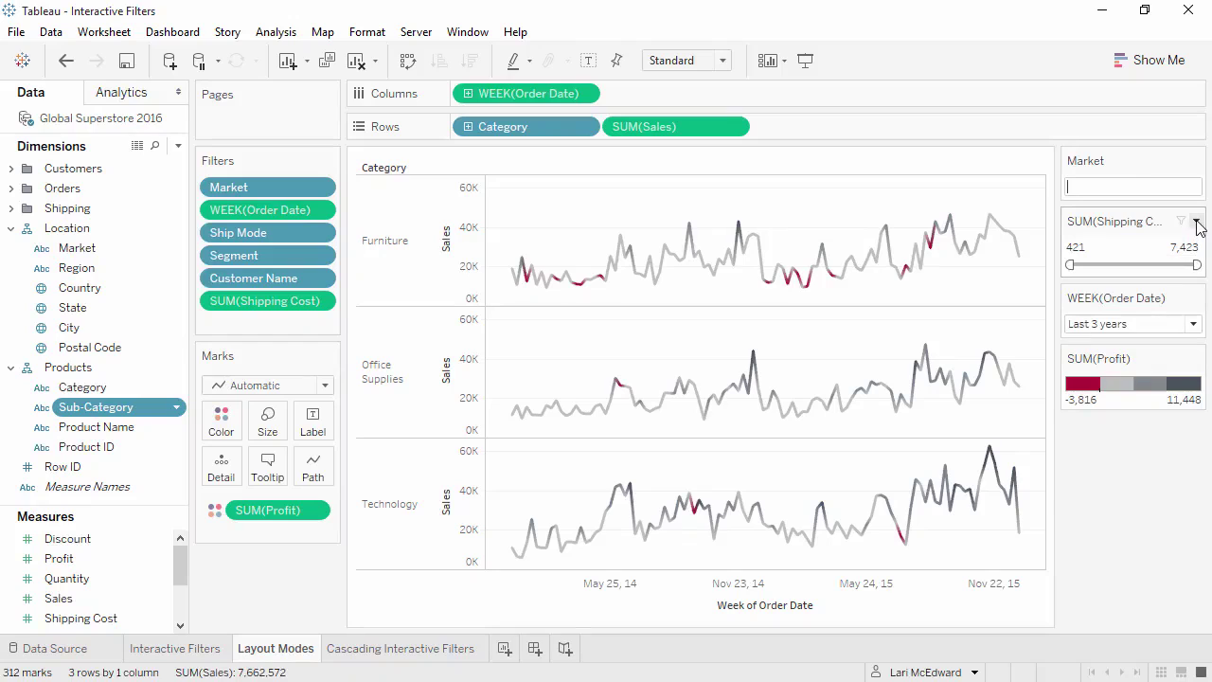
Change the Shipping Cost filter to the At most mode and lower its upper limit to about 5,478
left_click(1197, 222)
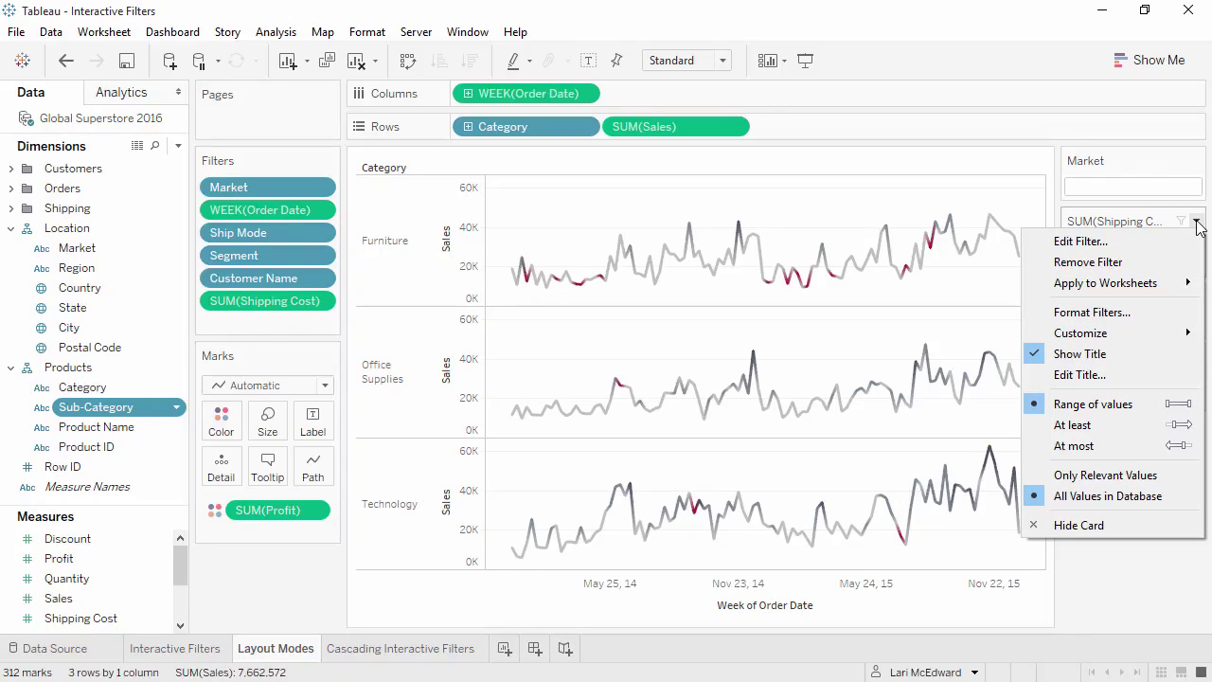
left_click(1154, 446)
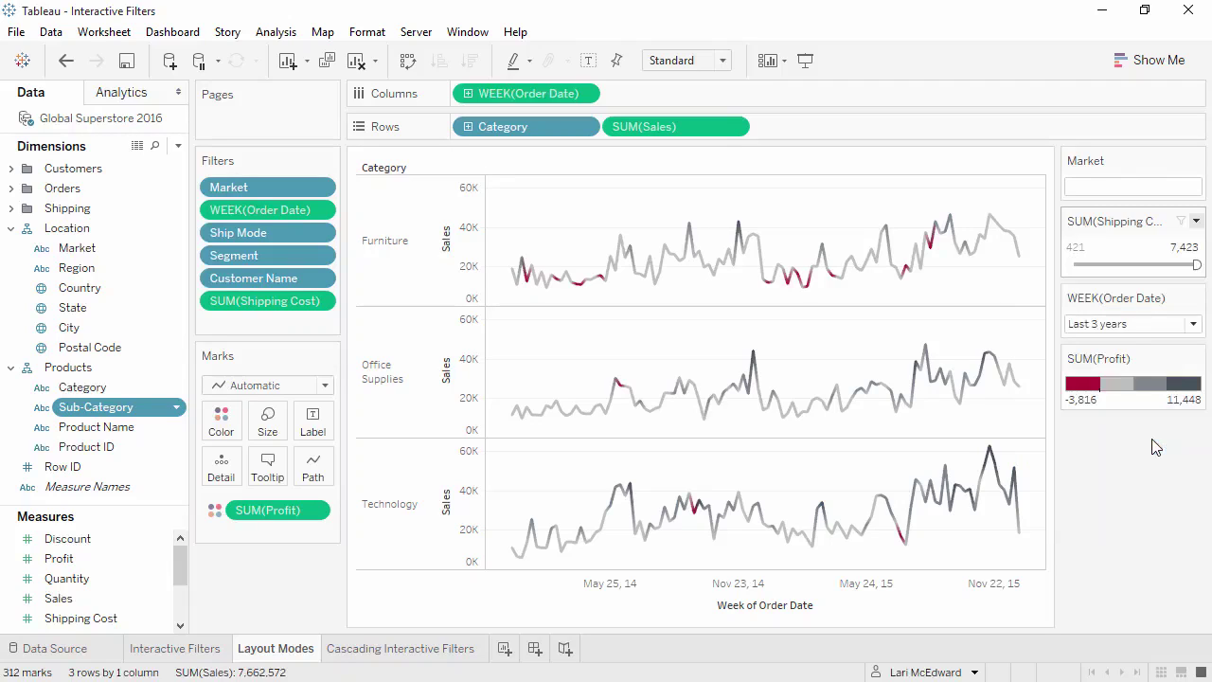
left_click_drag(1196, 265, 1170, 265)
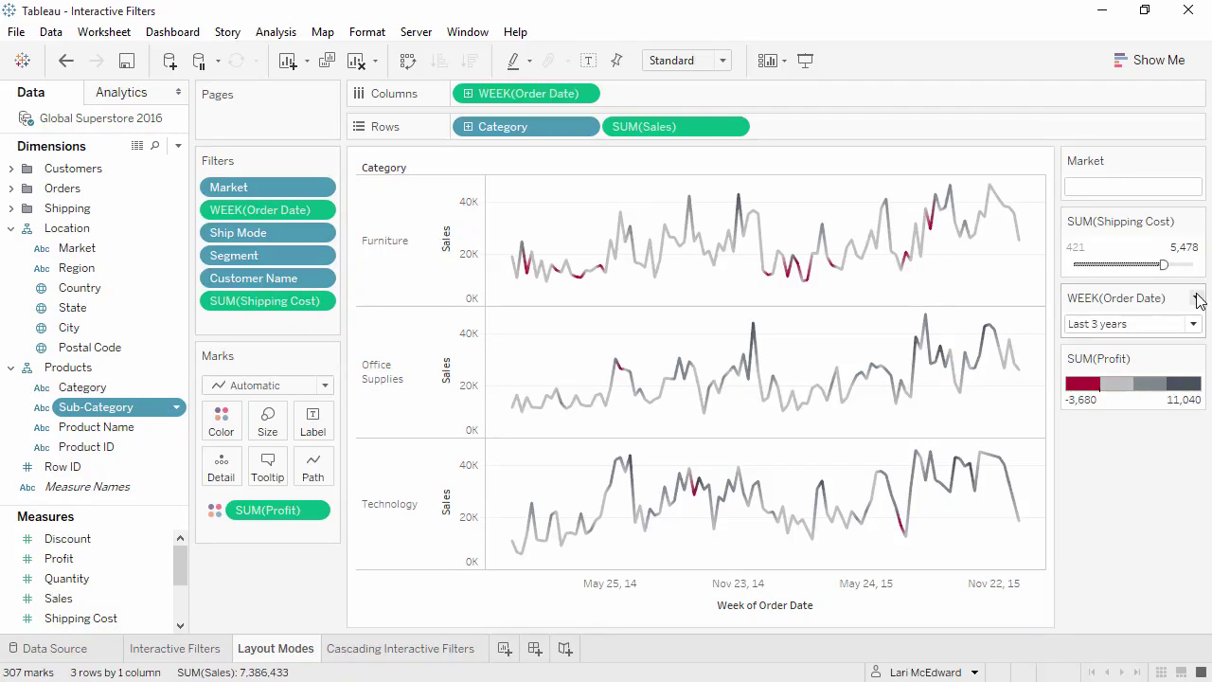
Change the Order Date filter to Browse Periods and select the 5y period
left_click(1196, 298)
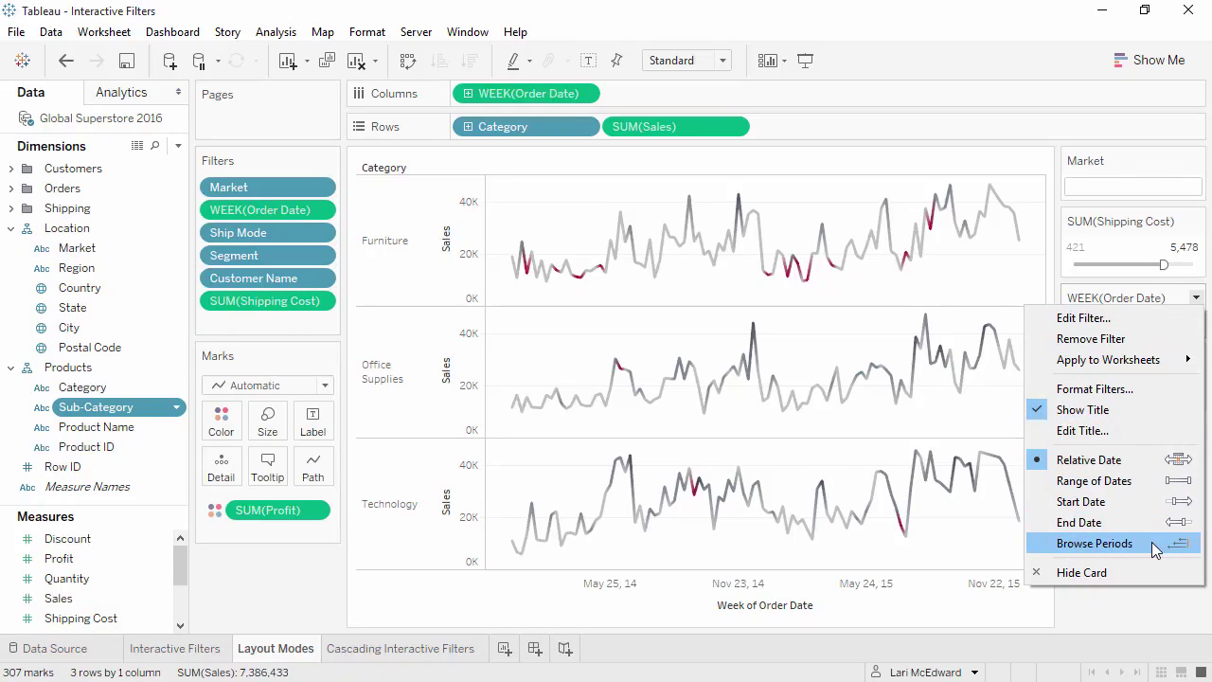
left_click(1098, 543)
left_click(1188, 324)
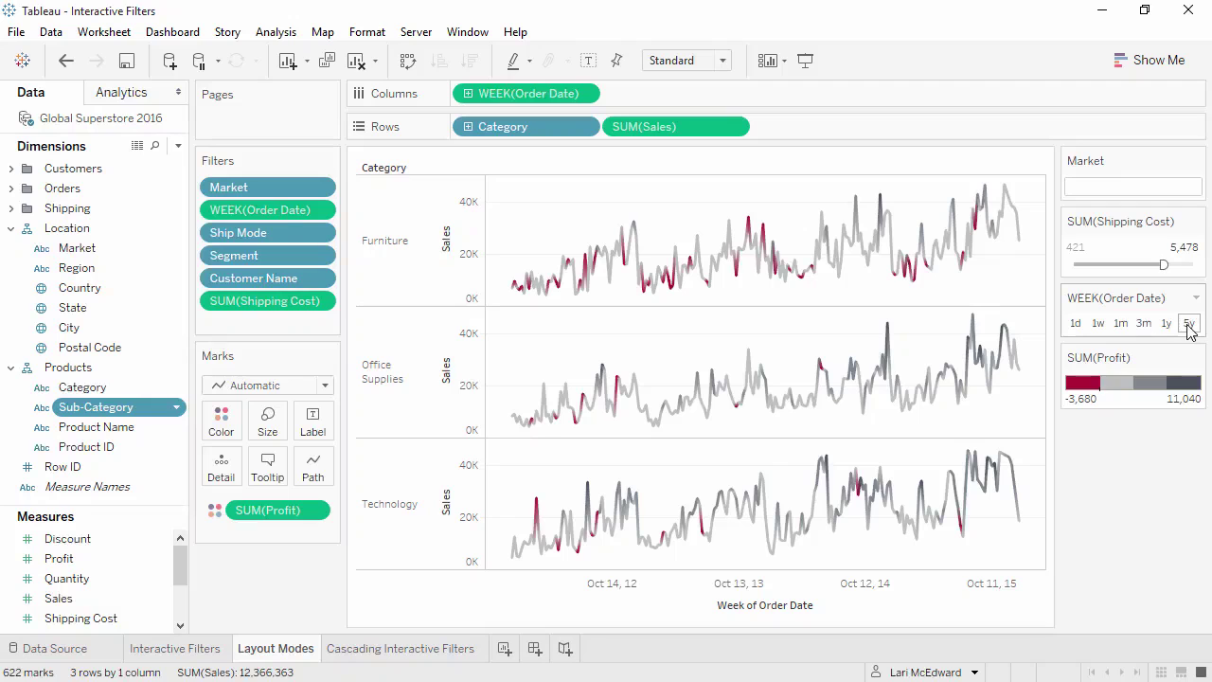
On the Cascading Interactive Filters sheet, show an interactive filter for Country and look through its values and options
left_click(469, 650)
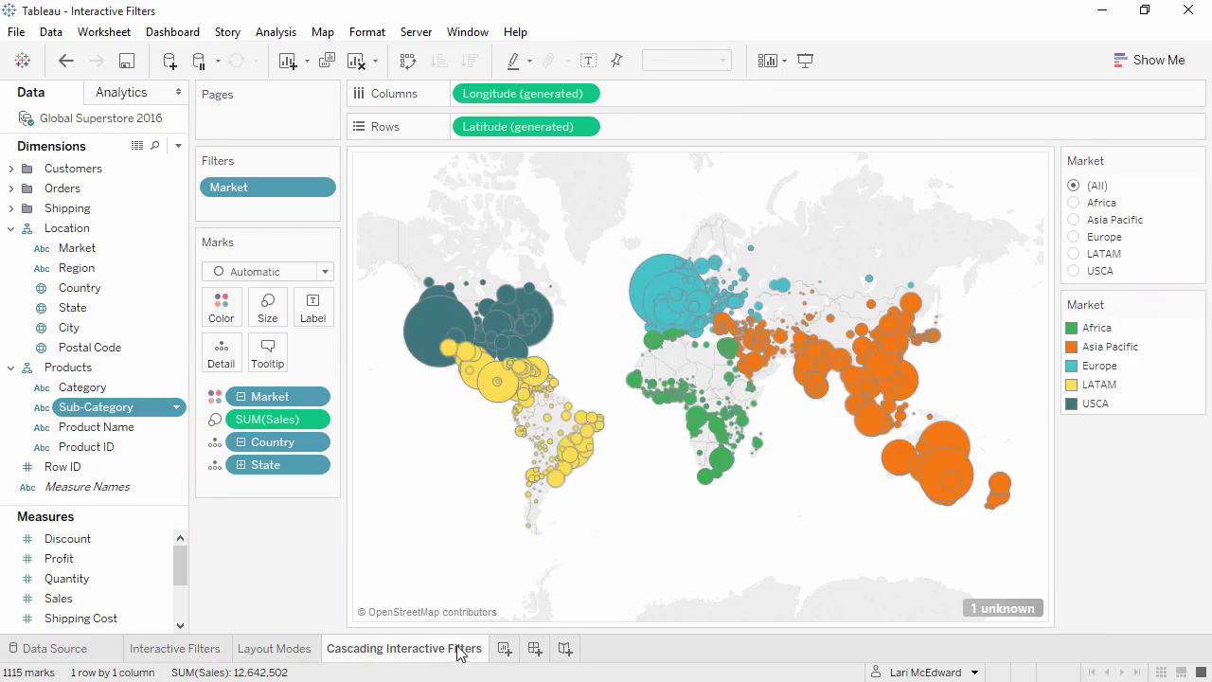
left_click(1198, 161)
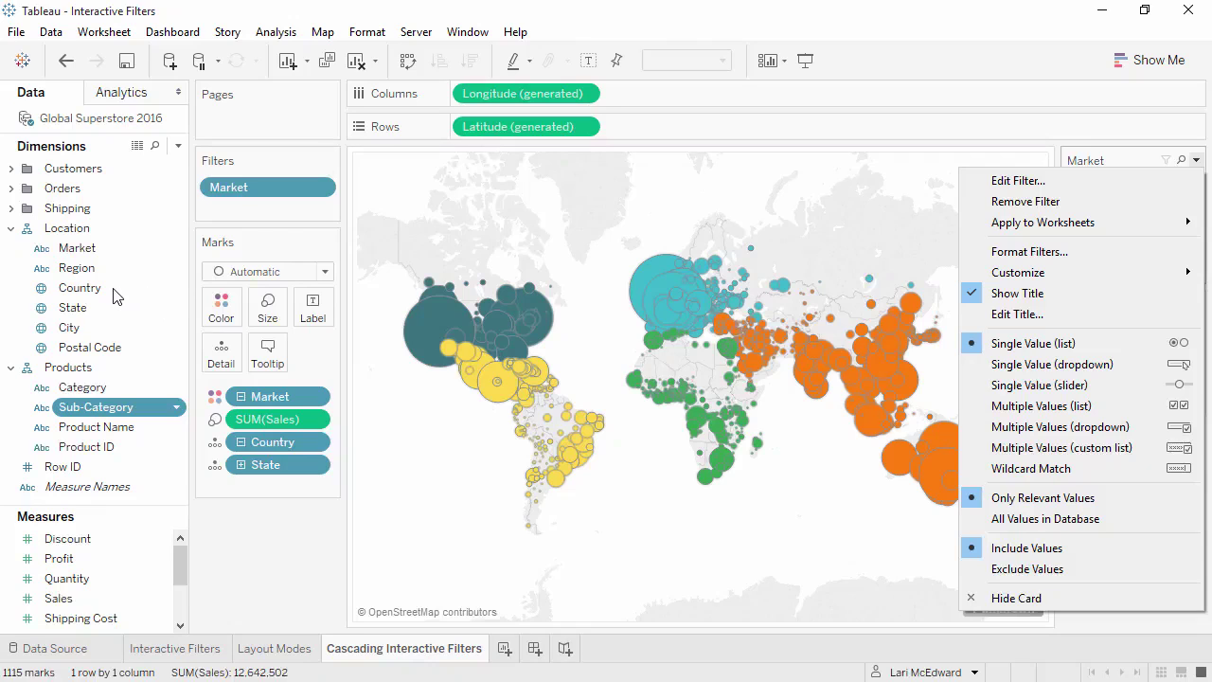
right_click(80, 288)
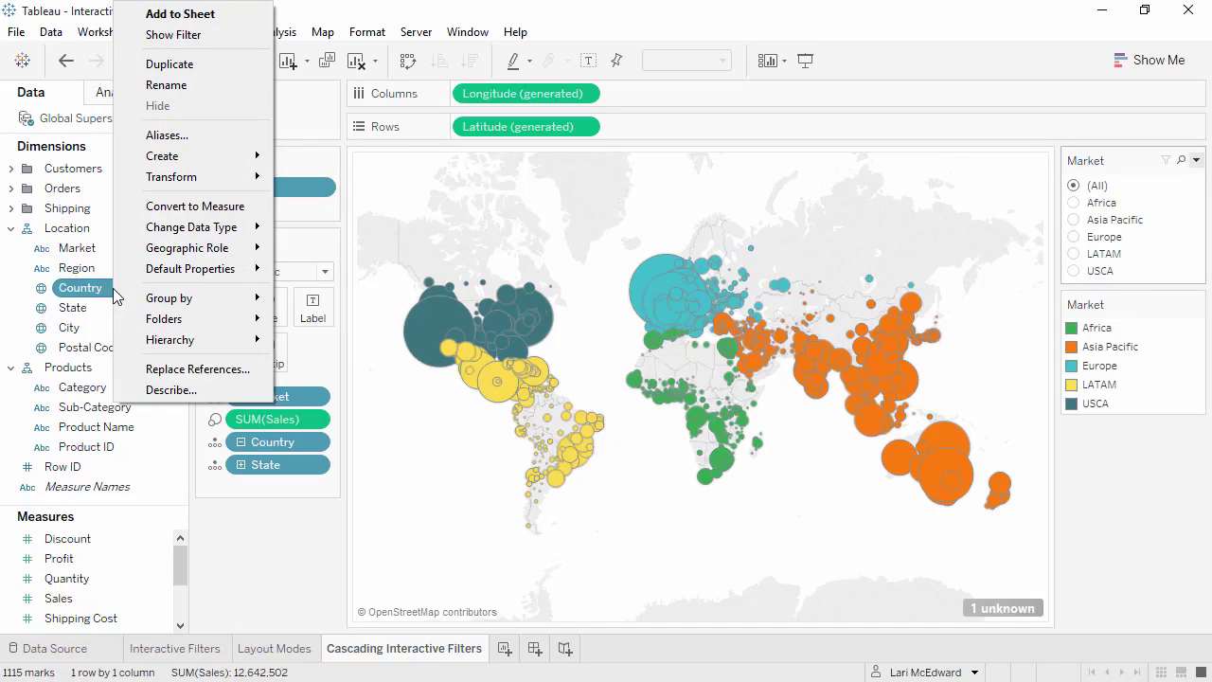
left_click(167, 35)
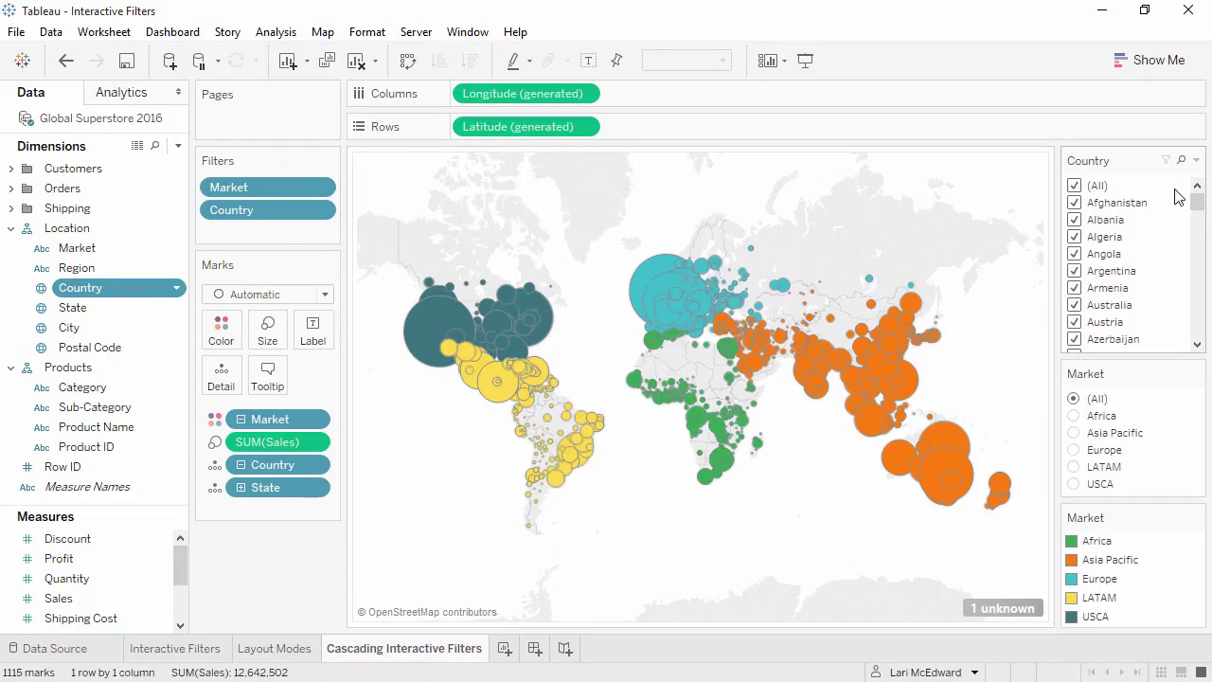
left_click_drag(1198, 201, 1204, 256)
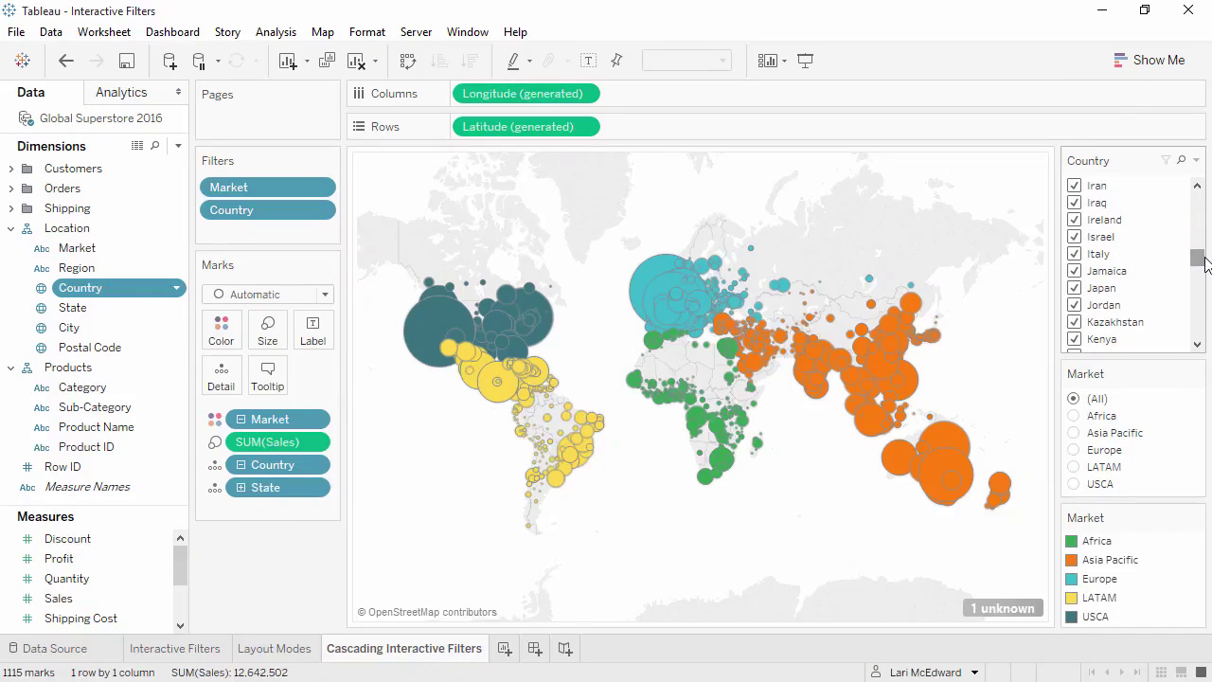
left_click(1197, 161)
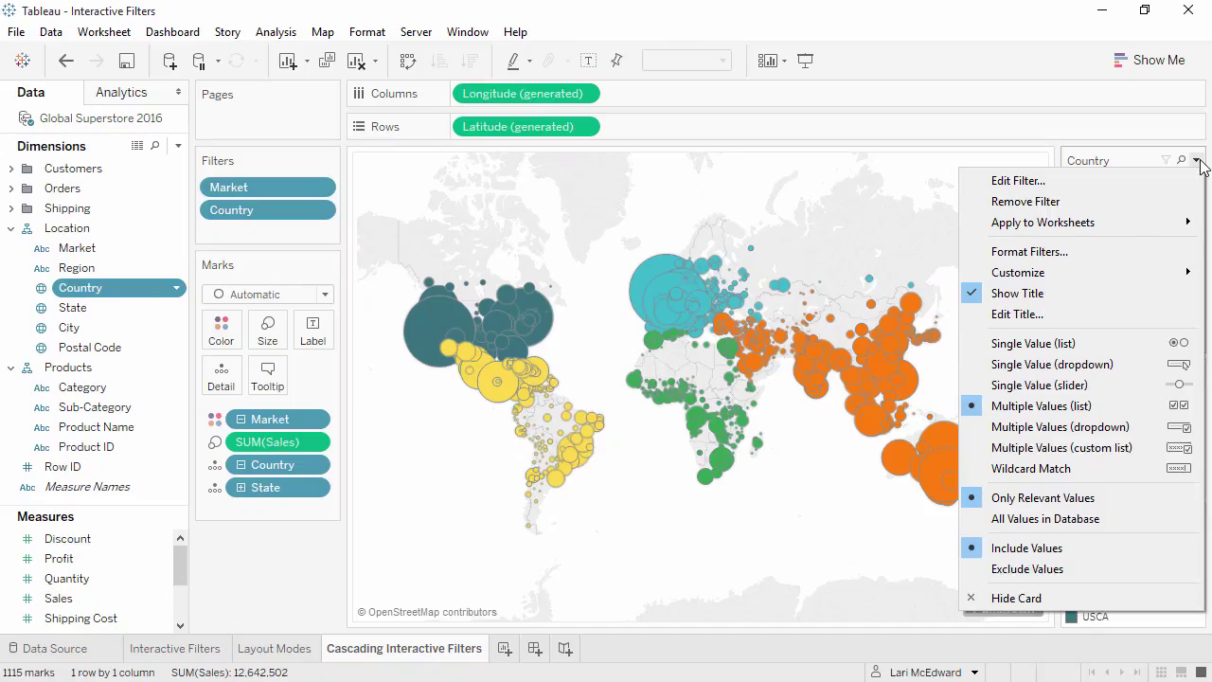
left_click(1178, 143)
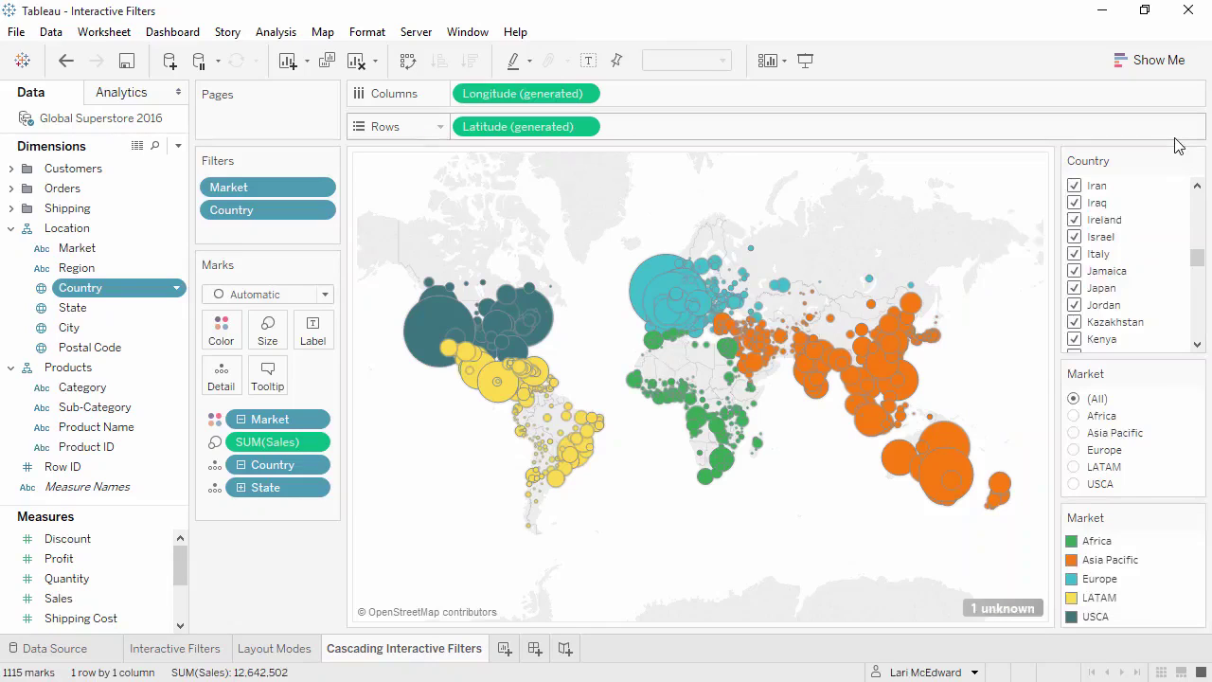
Restrict the Market filter to LATAM and make the Country filter a Single Value (dropdown) set to Argentina
left_click(1078, 469)
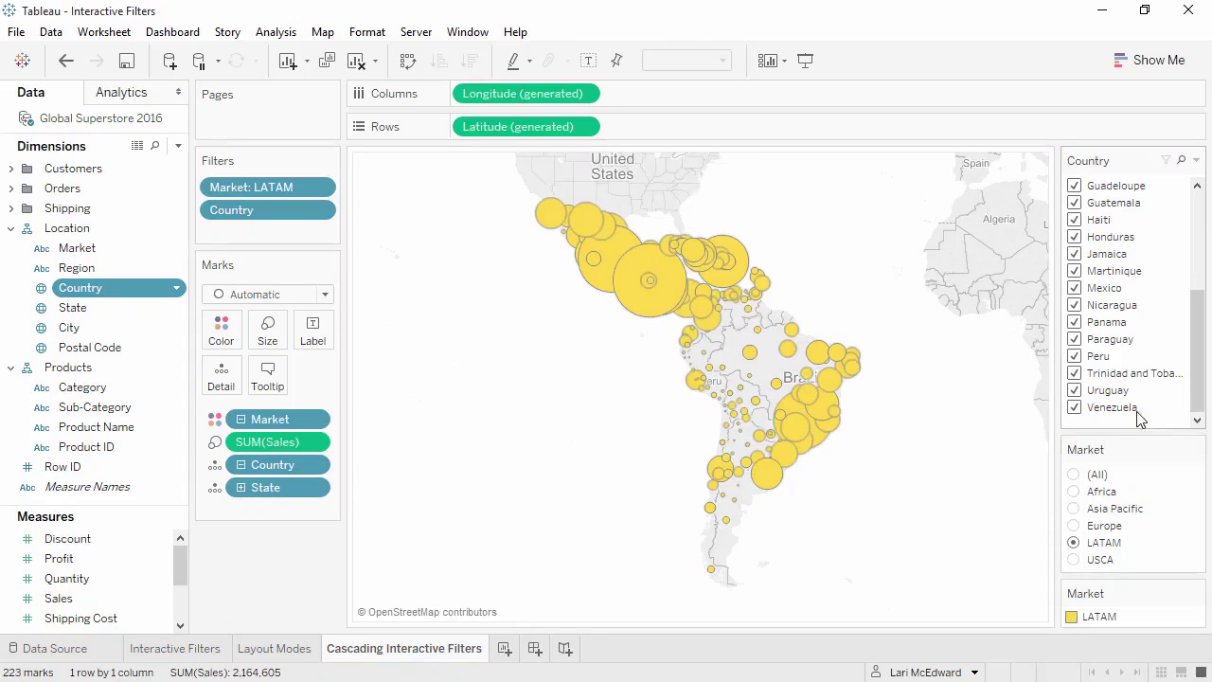
left_click_drag(1198, 351, 1210, 205)
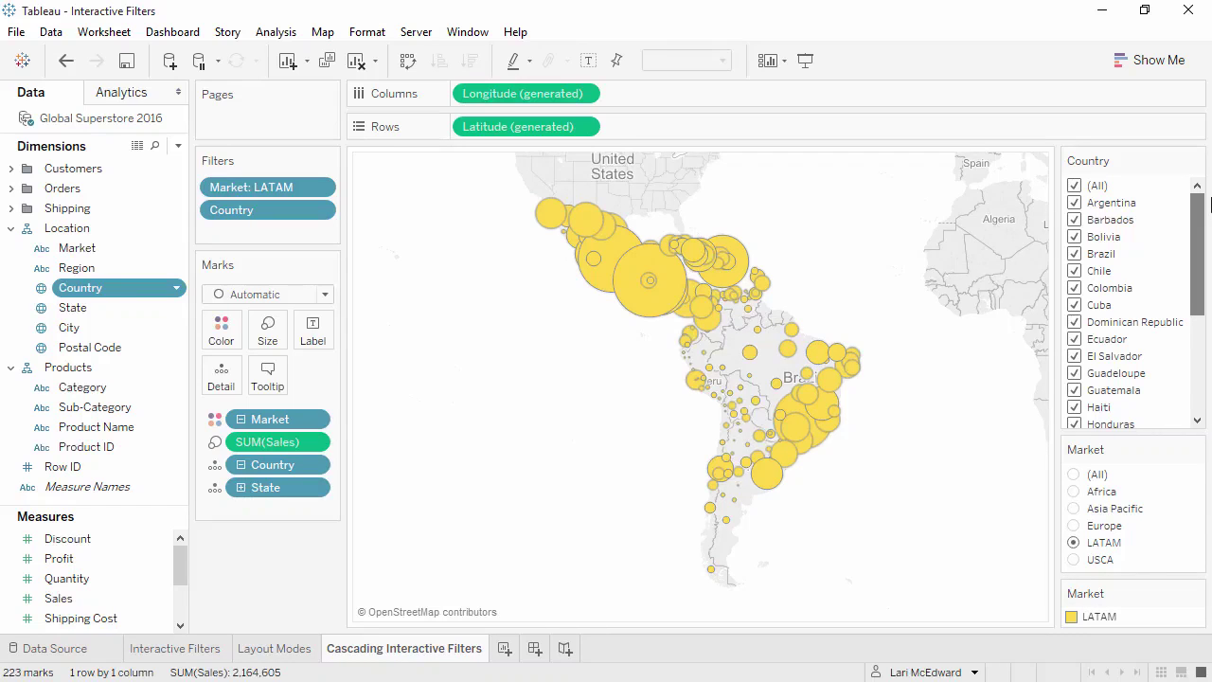
left_click(1196, 160)
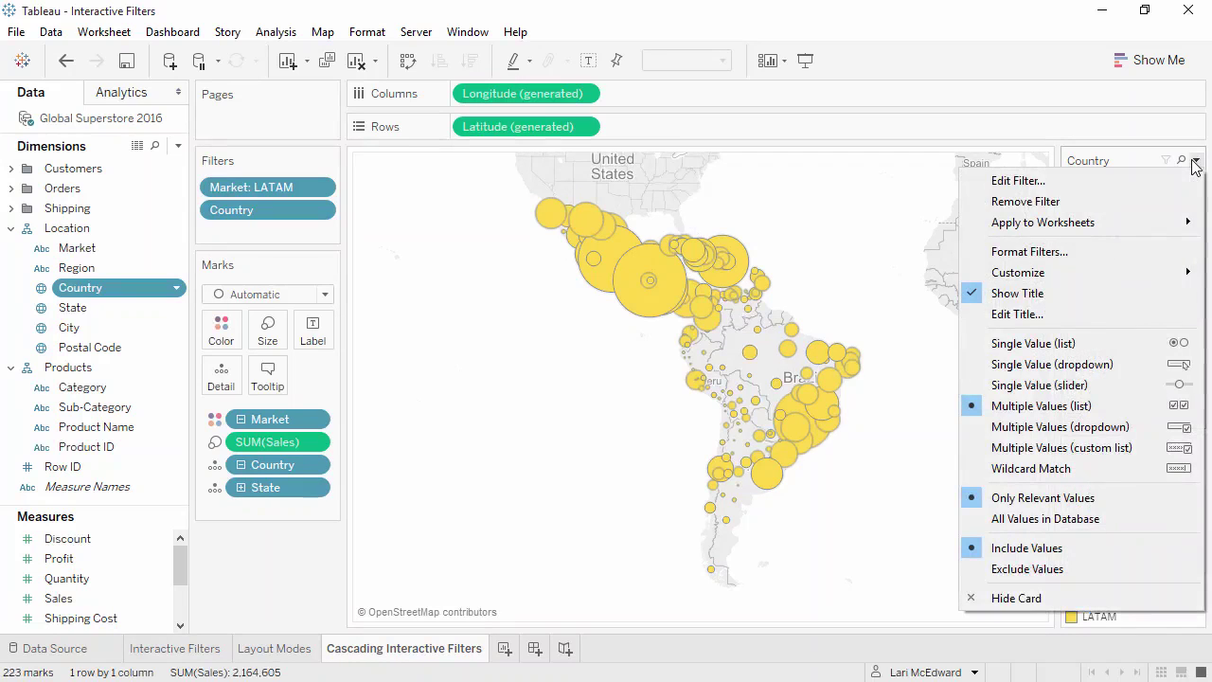
left_click(1134, 364)
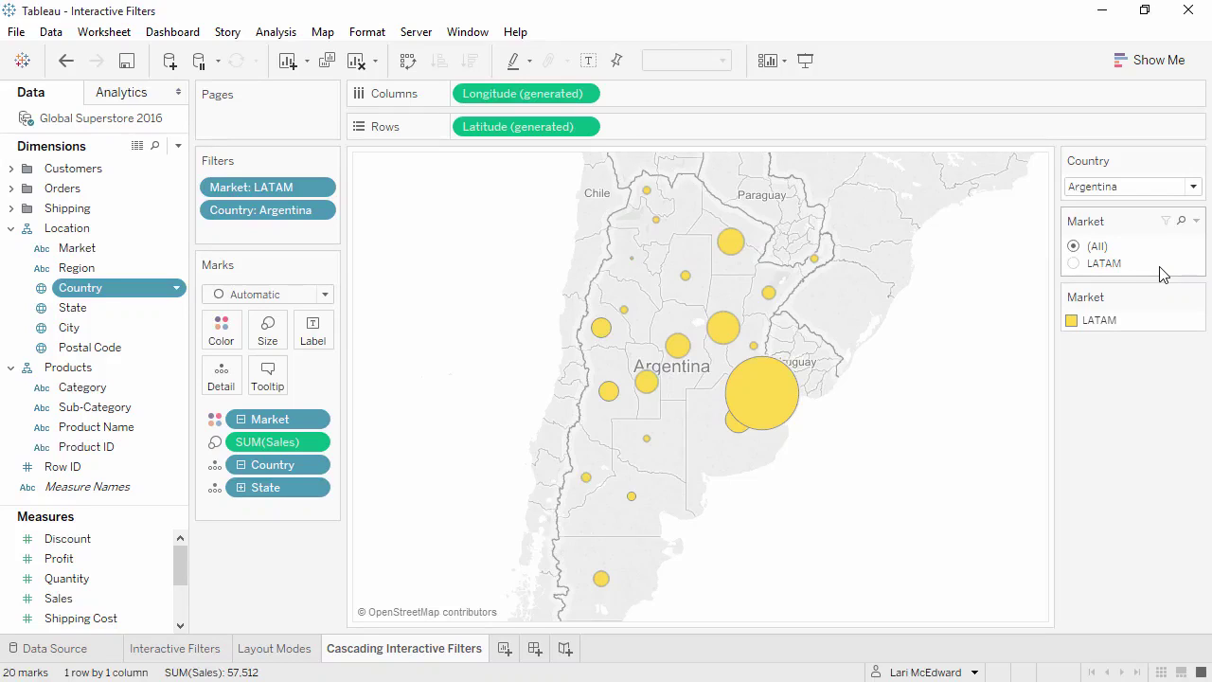
Set the Market filter to list All Values in Database
left_click(1197, 220)
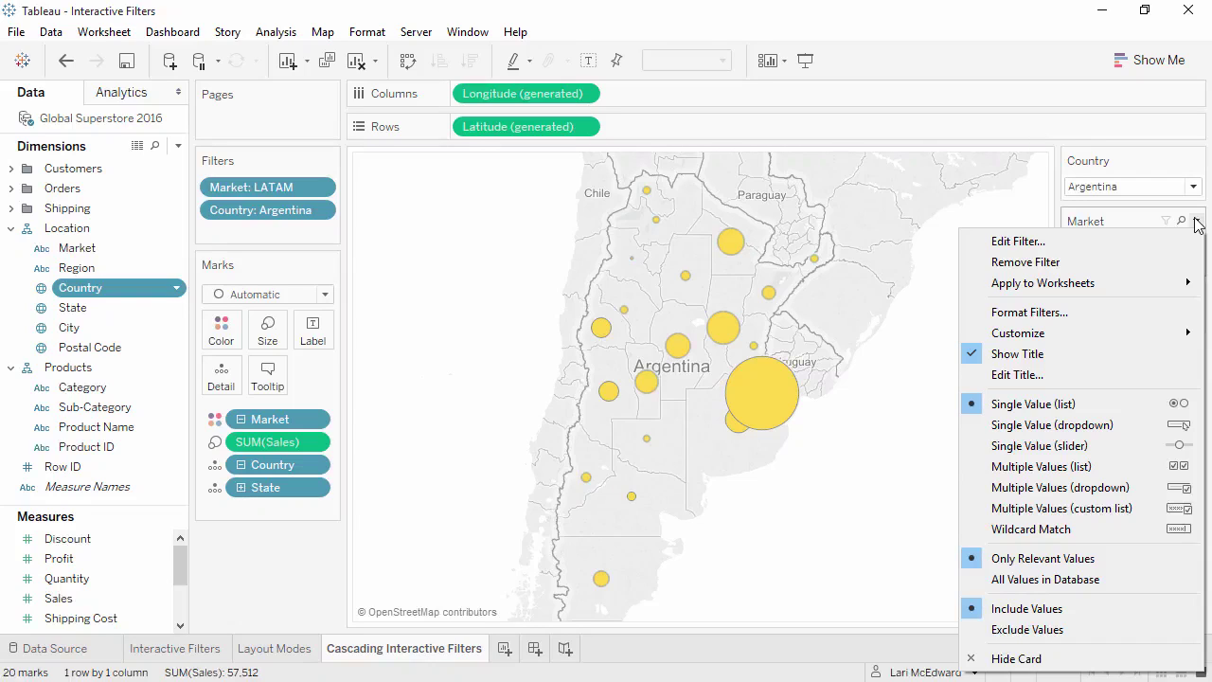
left_click(1179, 586)
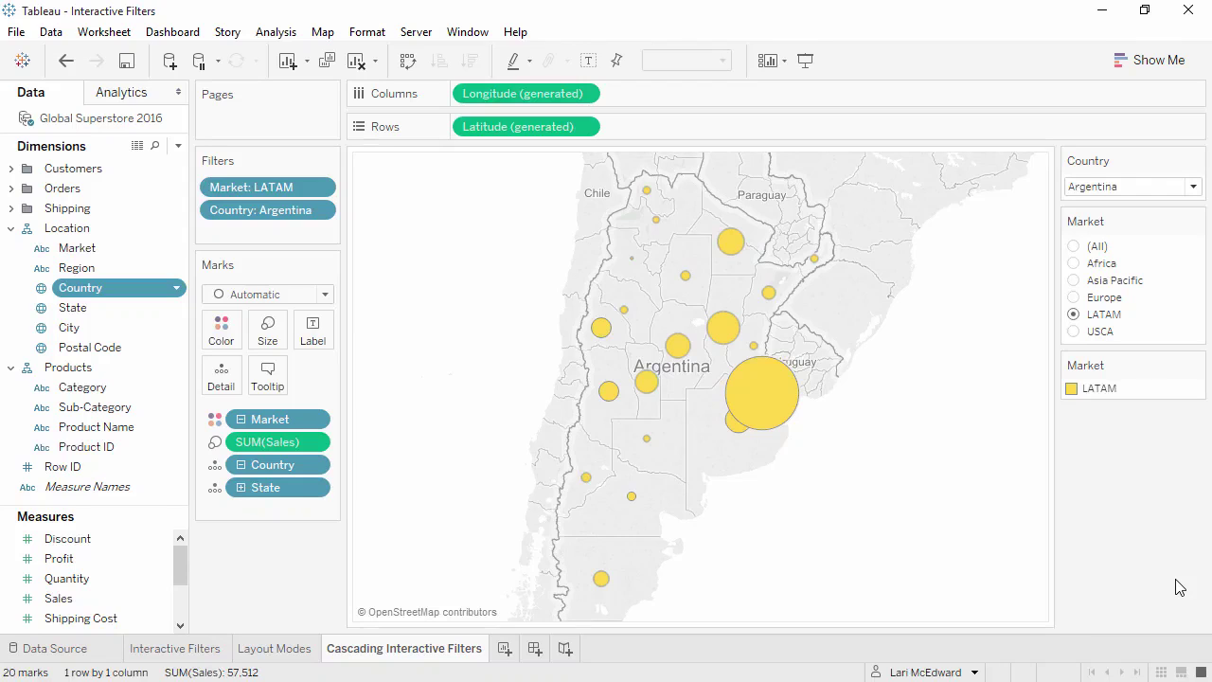
Hide the Country filter card and remove the Country field from the applied filters
mouse_move(1199, 182)
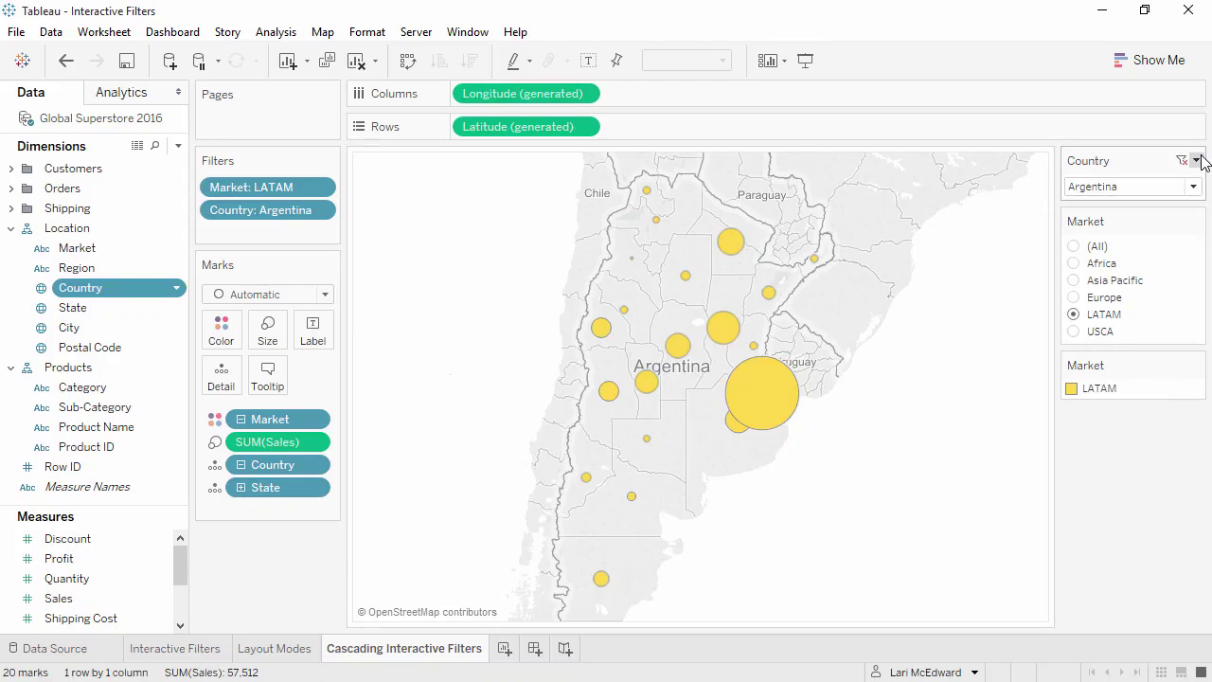
left_click(1199, 161)
left_click(1084, 602)
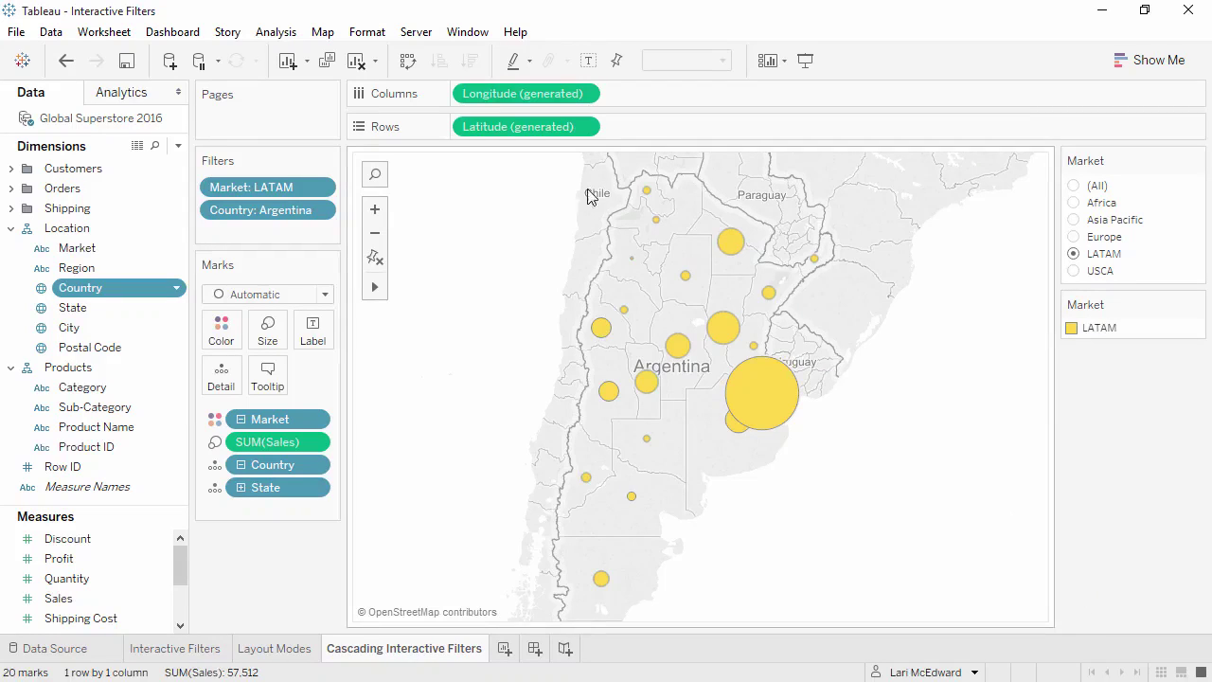
left_click_drag(319, 210, 278, 568)
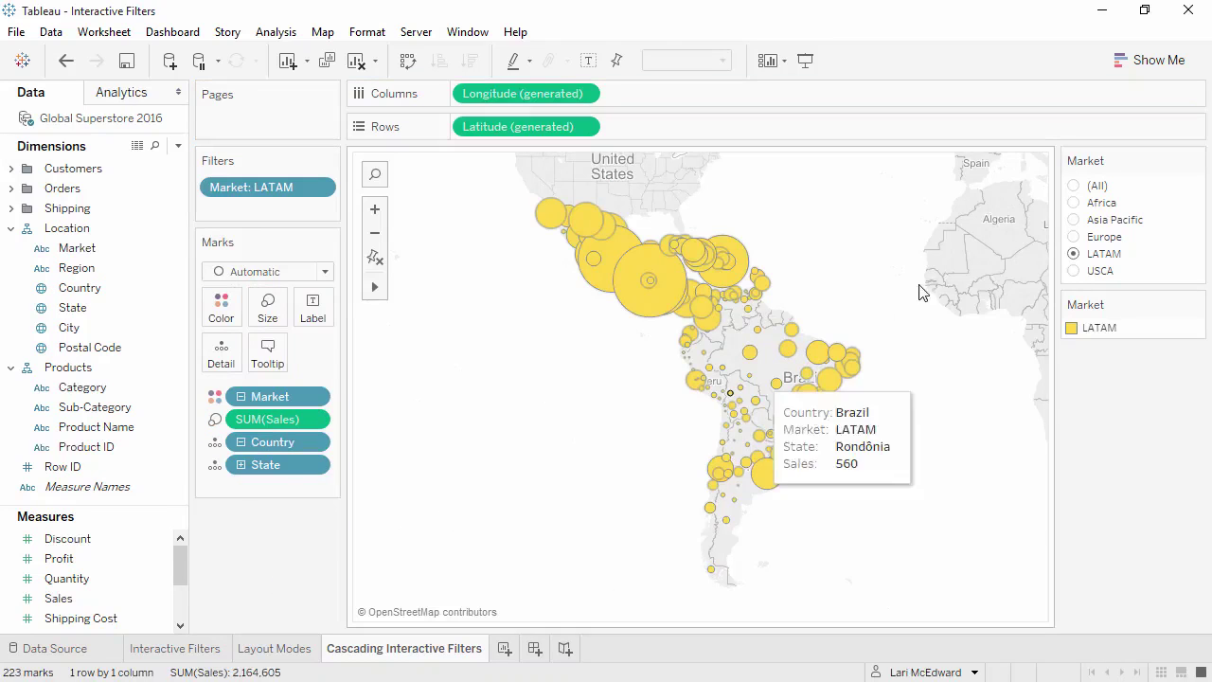
Remove the Market filter from the map view
left_click(1196, 160)
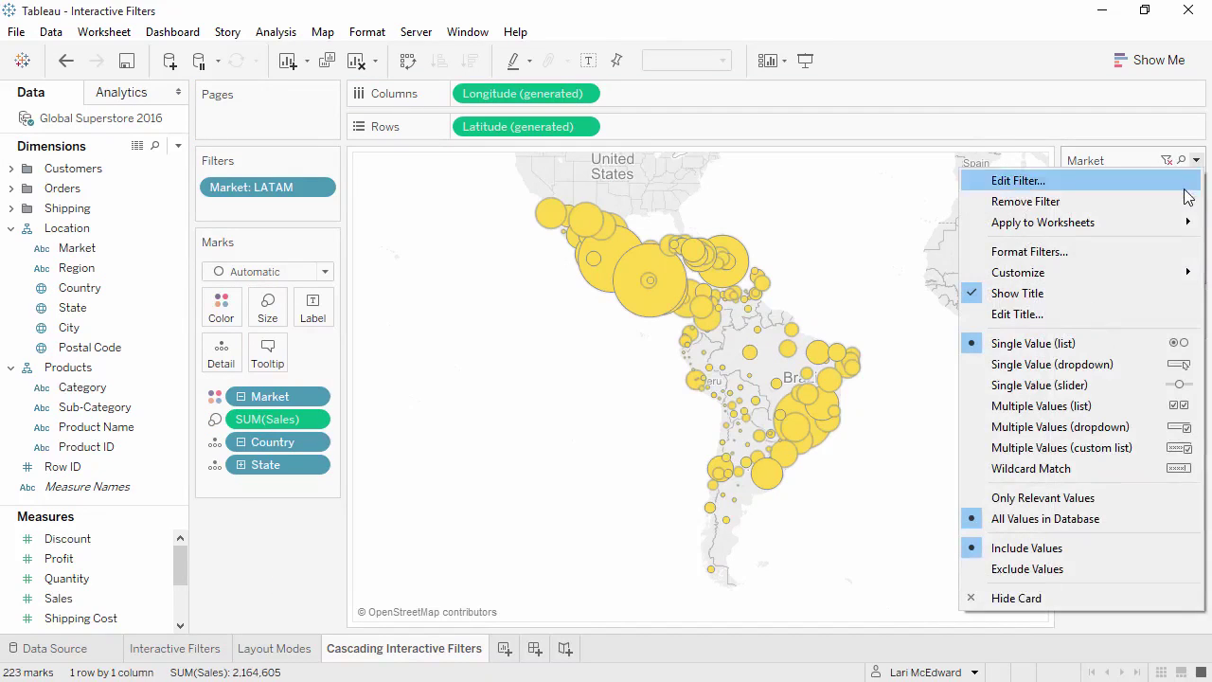
left_click(1183, 200)
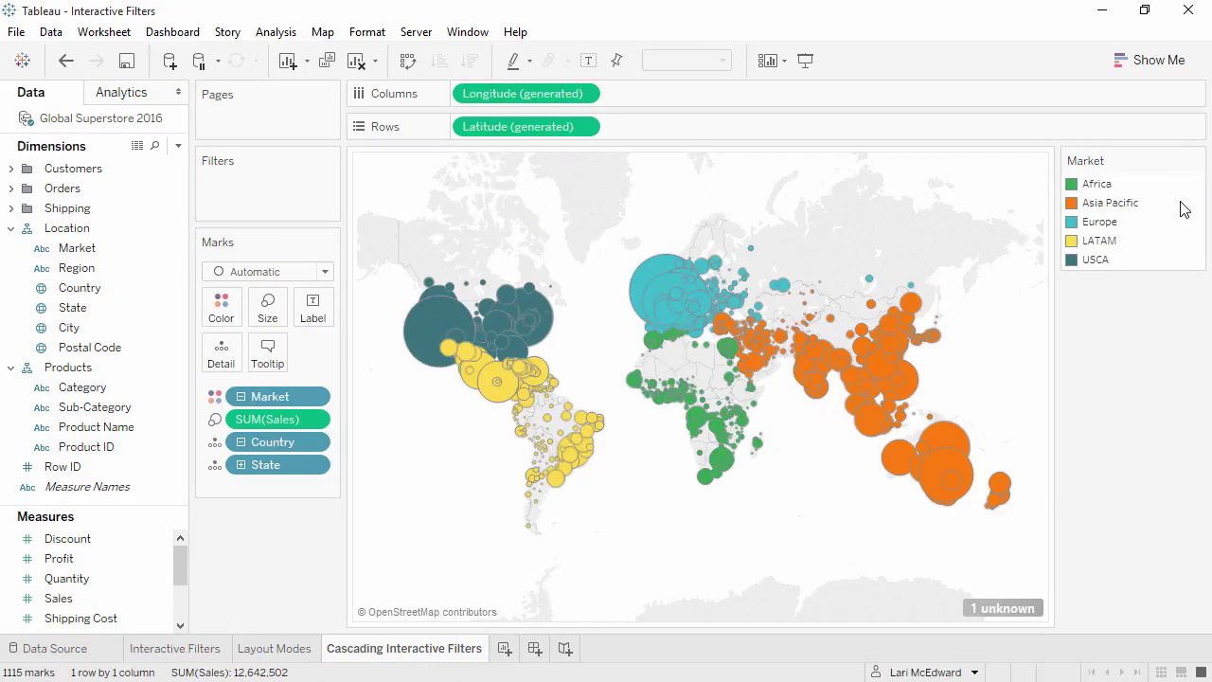